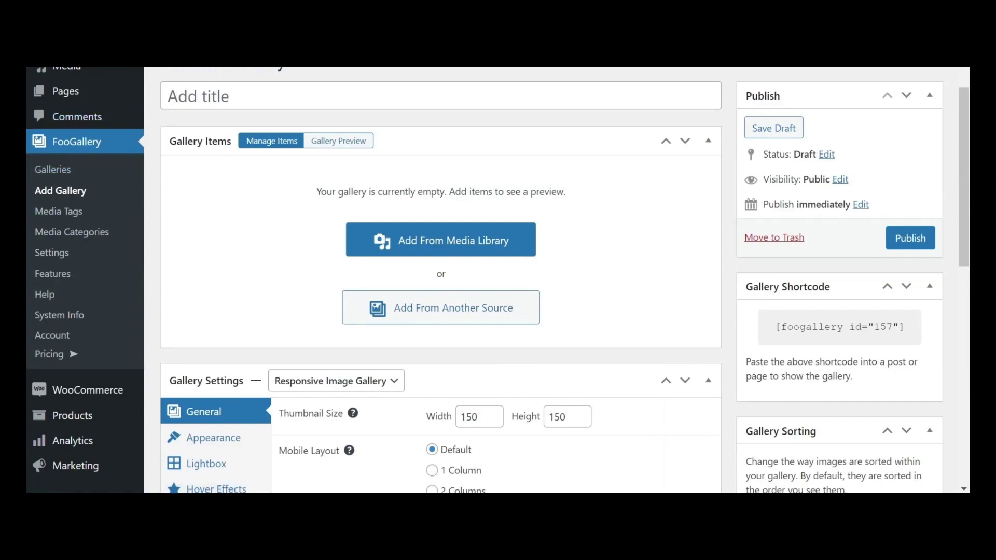
# Title the gallery 'Setting up a gallery in Gutenberg using FooGallery'
pyautogui.scroll(1, 497, 280)
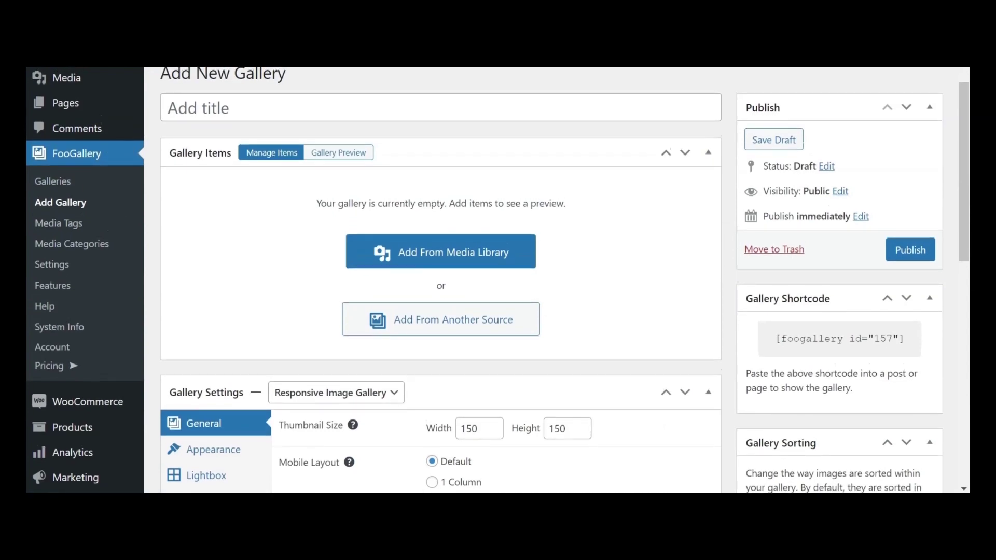
pyautogui.click(441, 239)
pyautogui.click(195, 107)
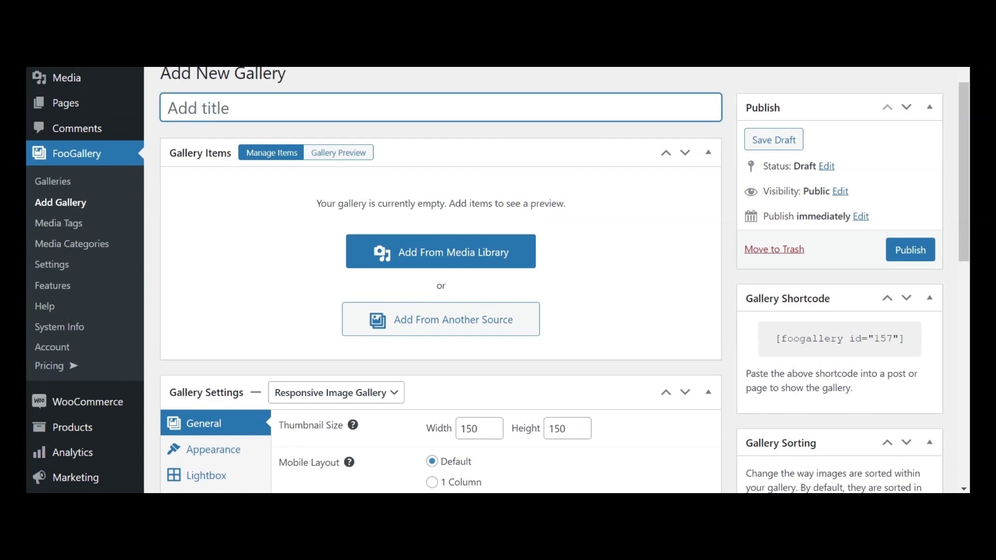
pyautogui.write('Setting up a gallery in Gutenberg using FooGallery')
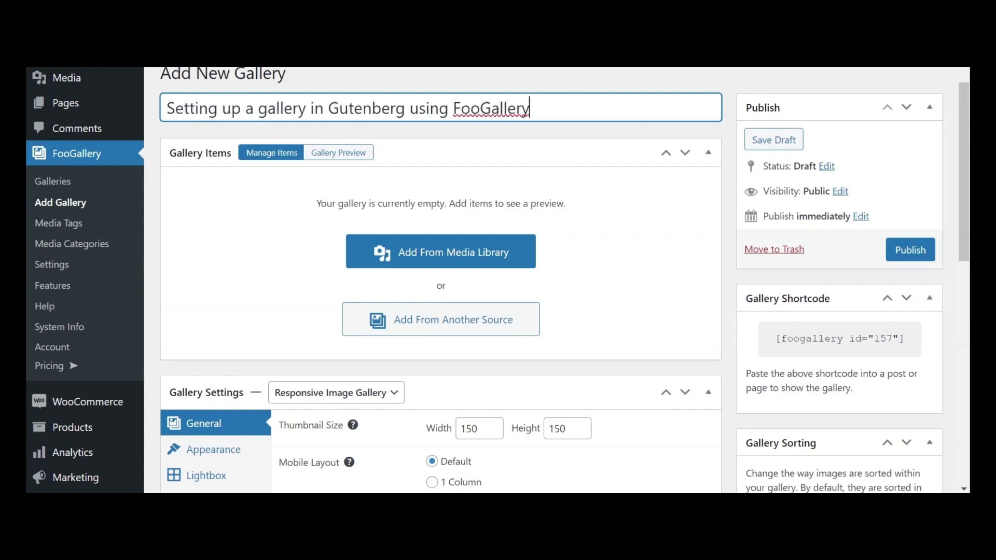
pyautogui.click(347, 82)
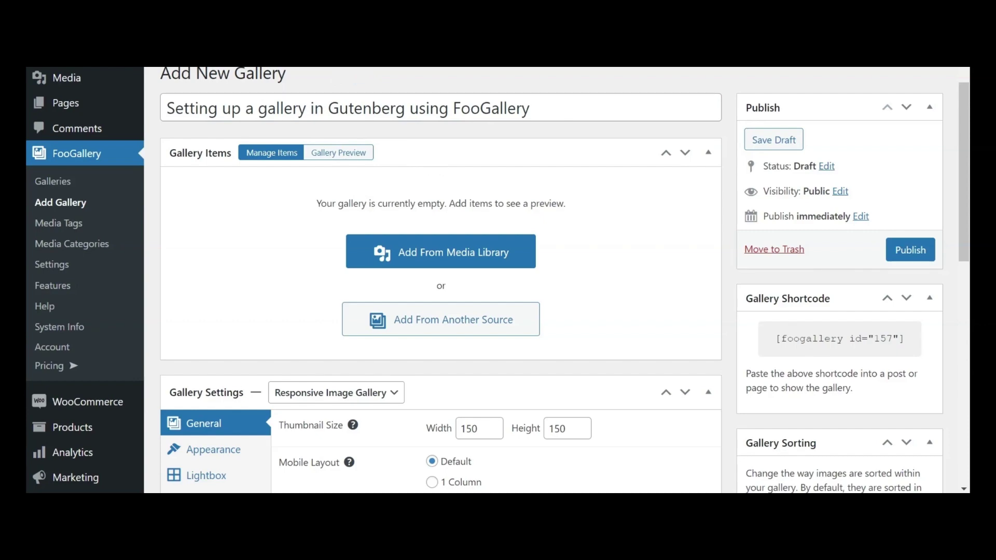
# Add the mountain lake painting and the woman-with-bowl portrait from the media library
pyautogui.click(442, 254)
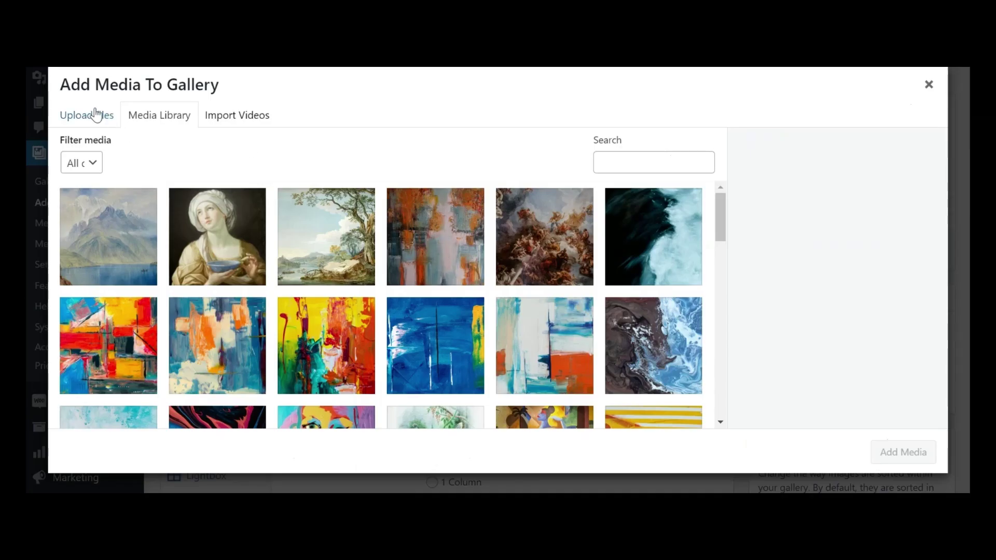
pyautogui.click(133, 224)
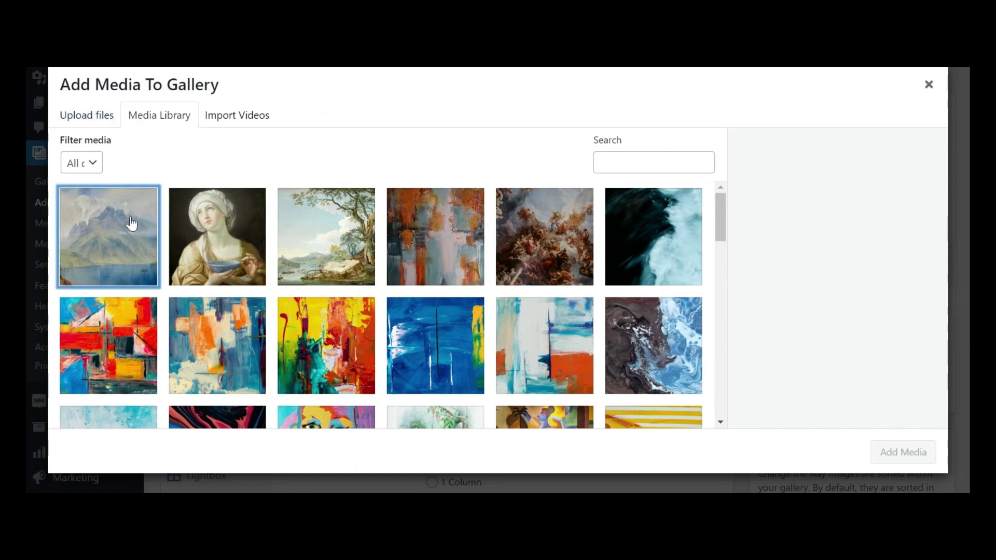
pyautogui.click(231, 235)
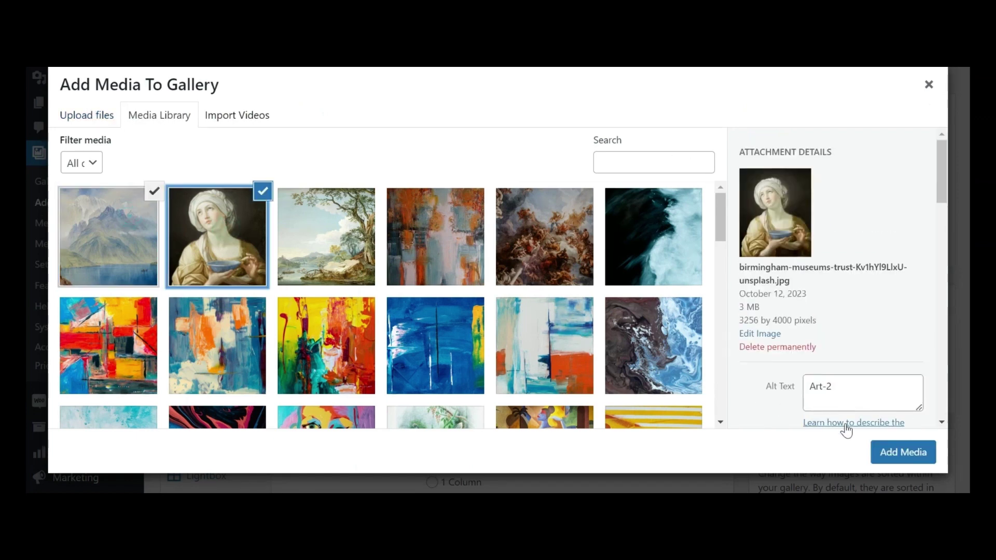
pyautogui.click(902, 454)
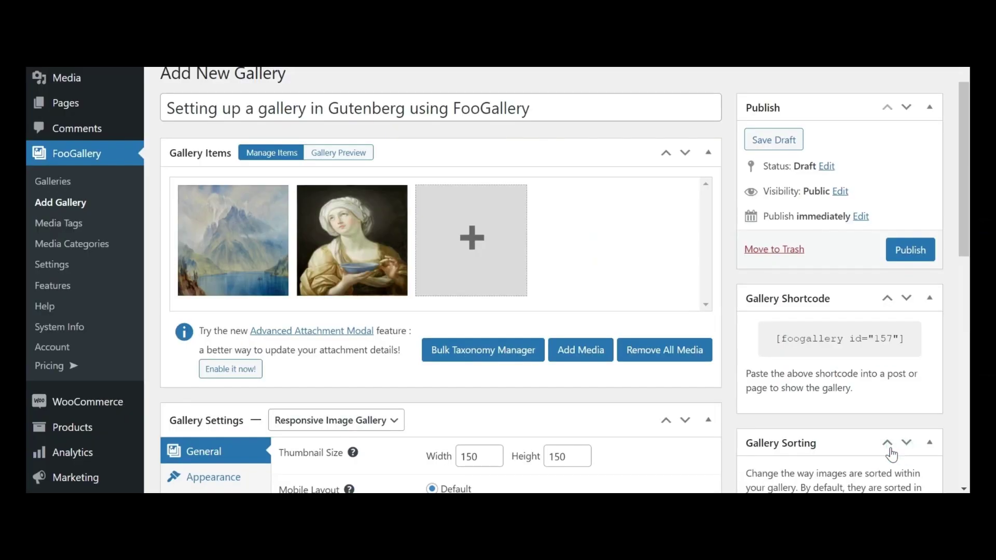
# Set the gallery template to Slider PRO after briefly trying Product Gallery
pyautogui.scroll(-3, 597, 313)
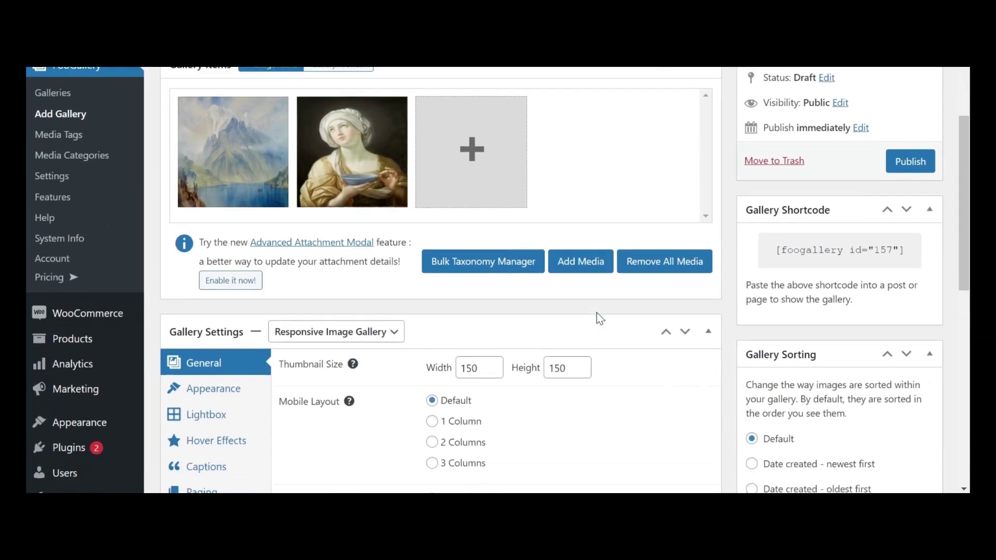
pyautogui.scroll(-1, 590, 311)
pyautogui.click(349, 181)
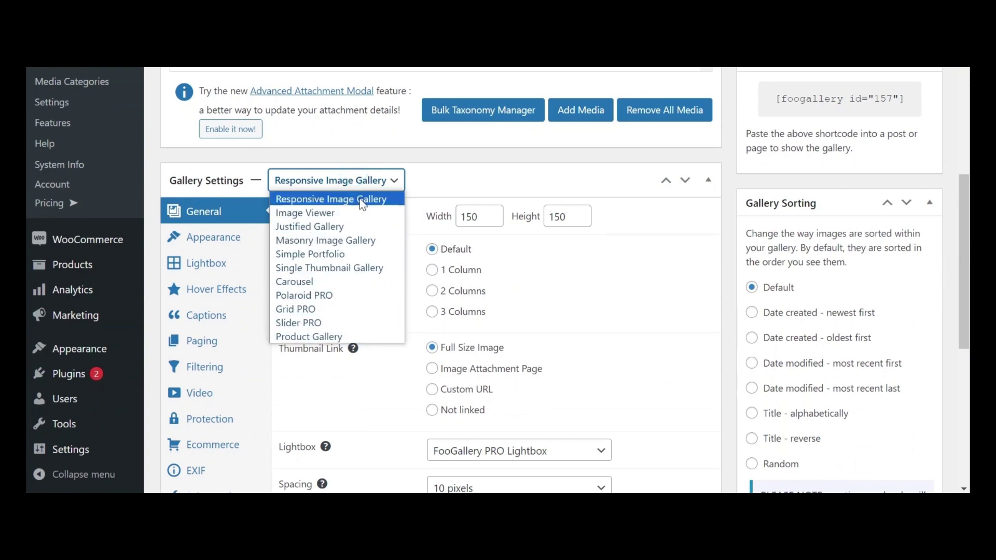
pyautogui.click(358, 337)
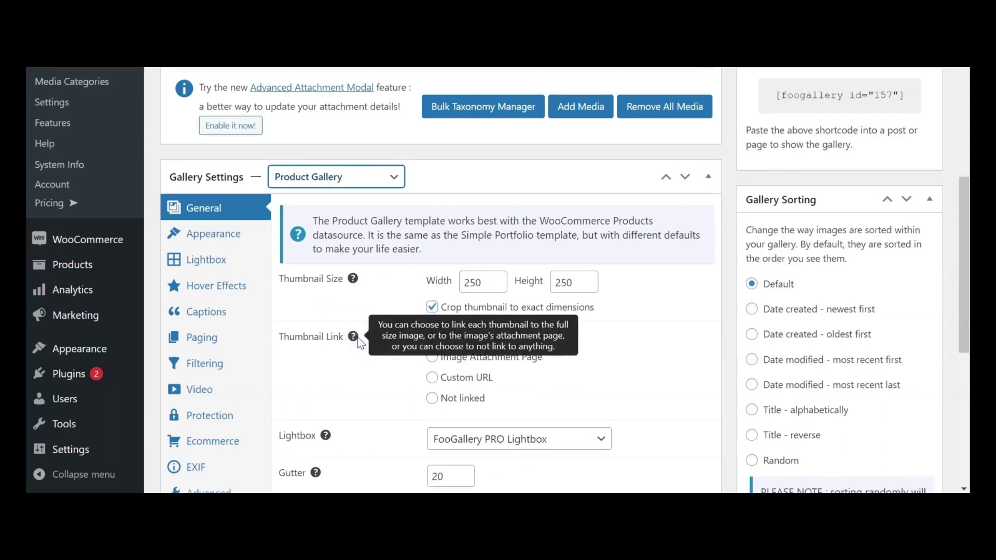
pyautogui.scroll(-3, 358, 338)
pyautogui.scroll(3, 358, 338)
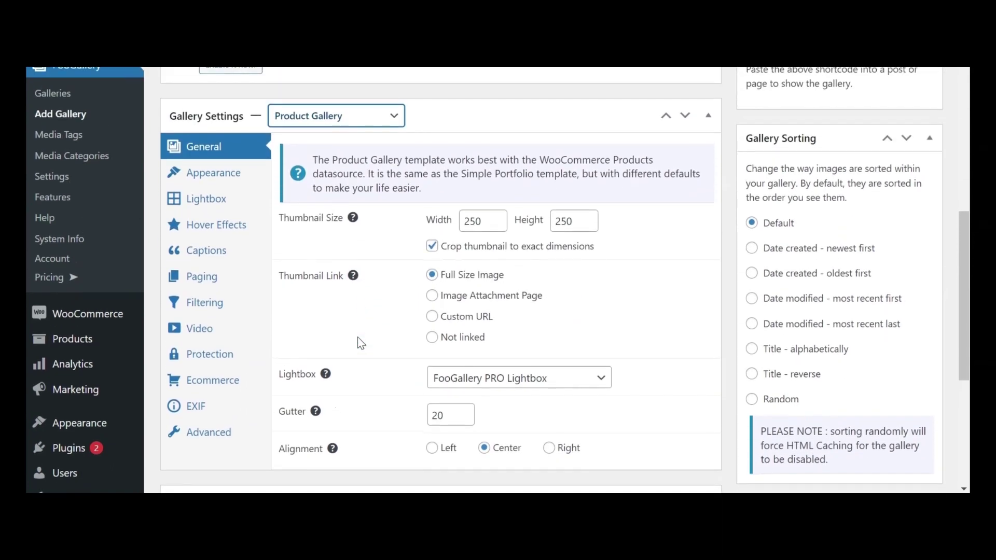
pyautogui.scroll(1, 361, 343)
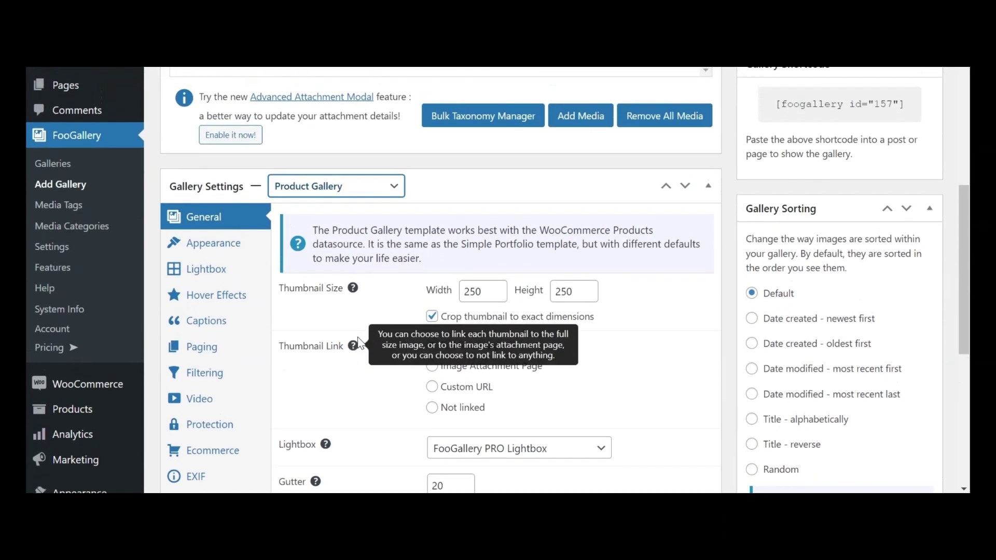
pyautogui.click(372, 186)
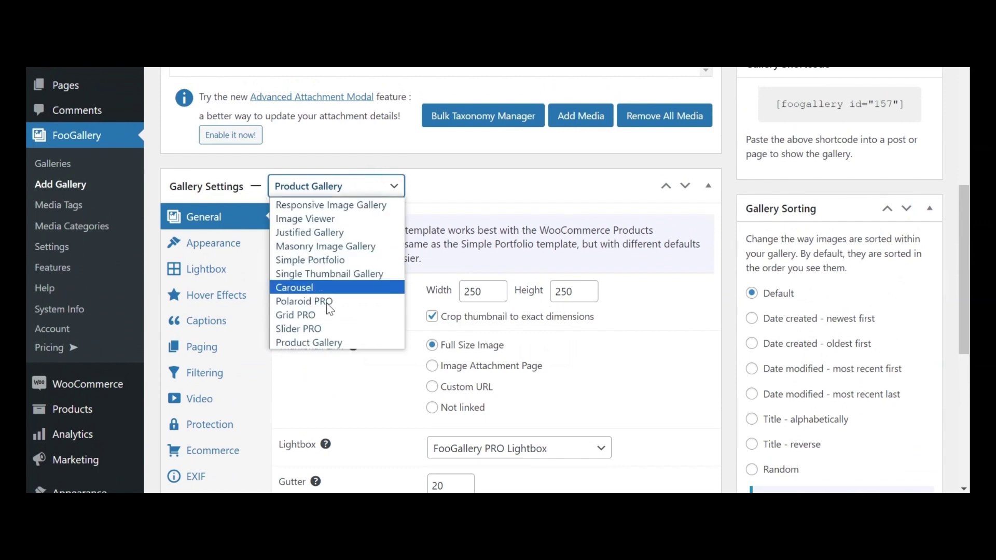
pyautogui.click(316, 325)
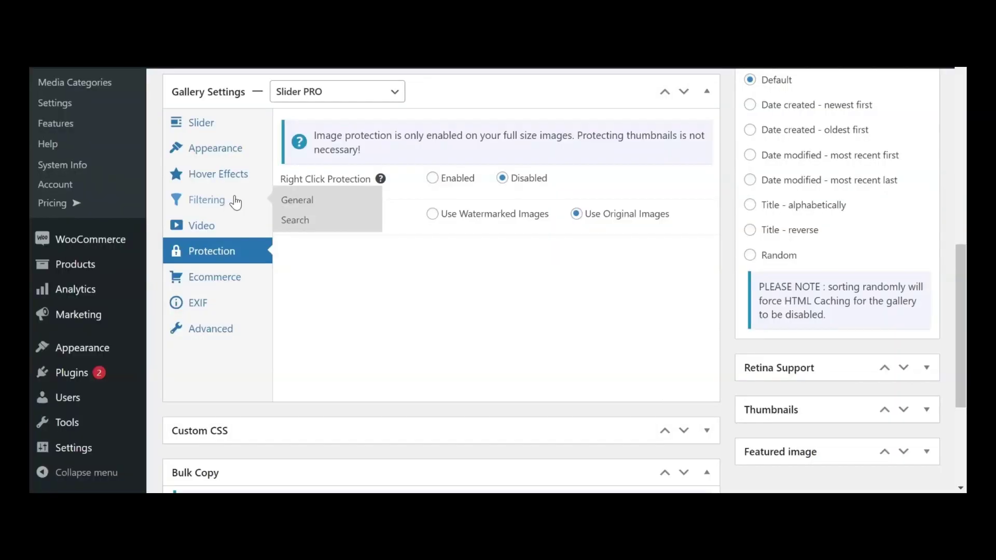
pyautogui.click(234, 196)
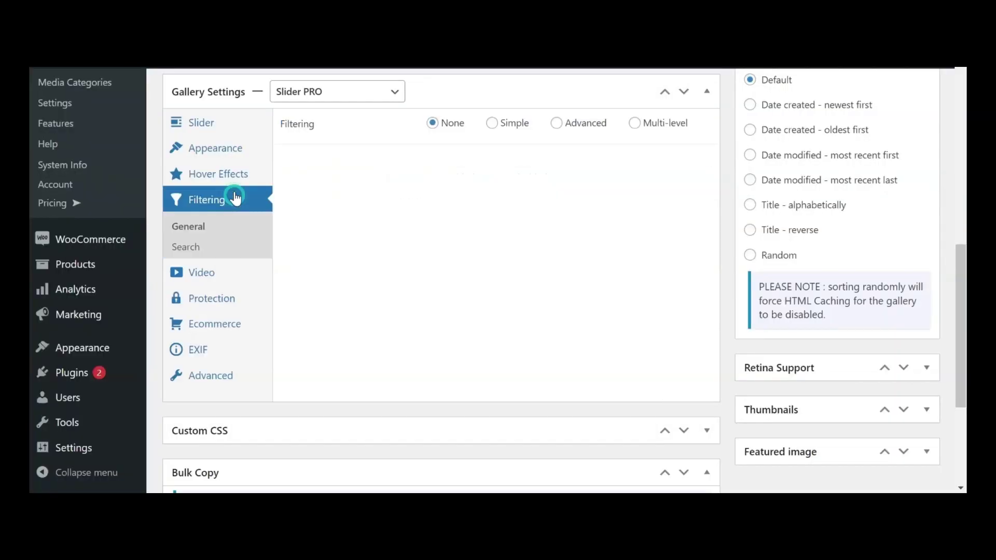
pyautogui.click(217, 129)
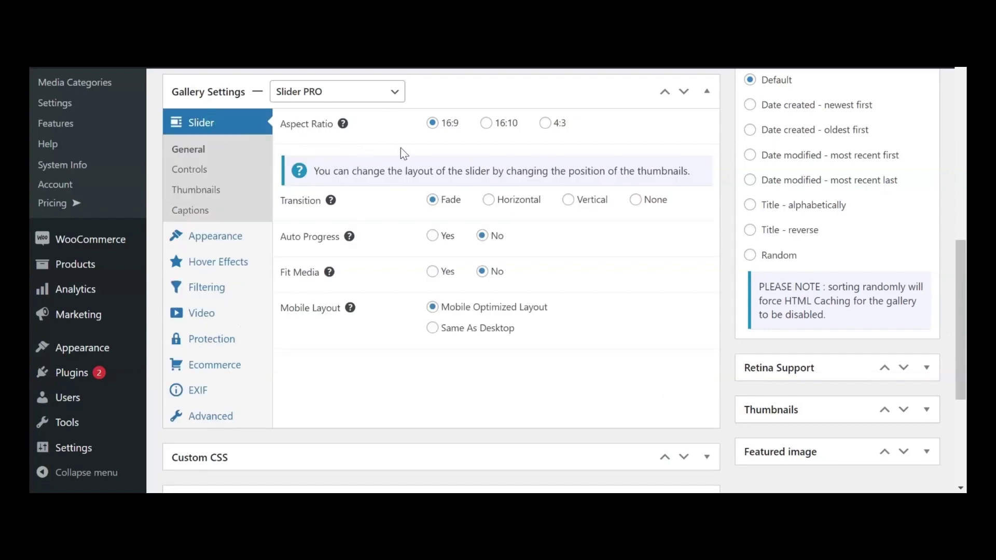
pyautogui.click(213, 237)
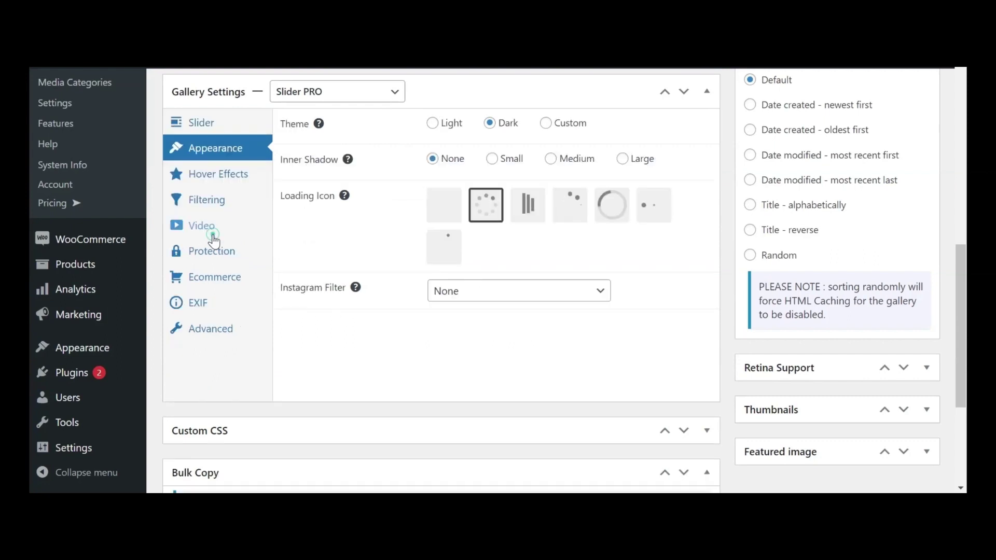
pyautogui.click(197, 123)
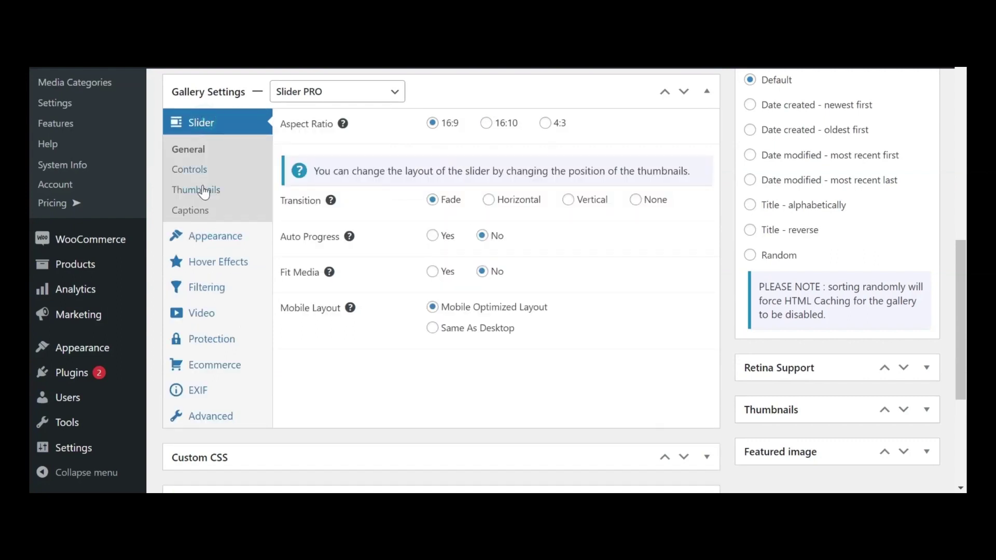
pyautogui.click(204, 191)
pyautogui.click(193, 165)
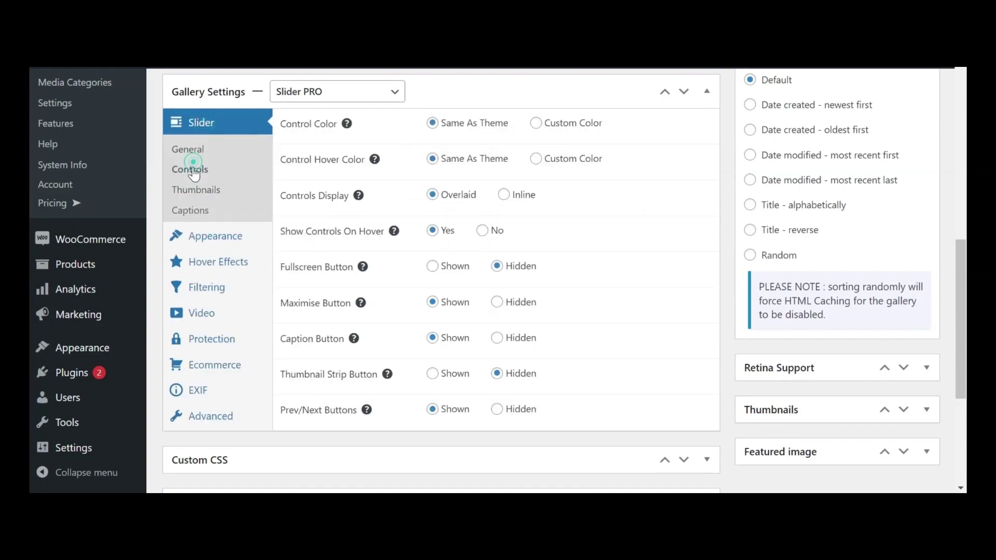
pyautogui.click(200, 259)
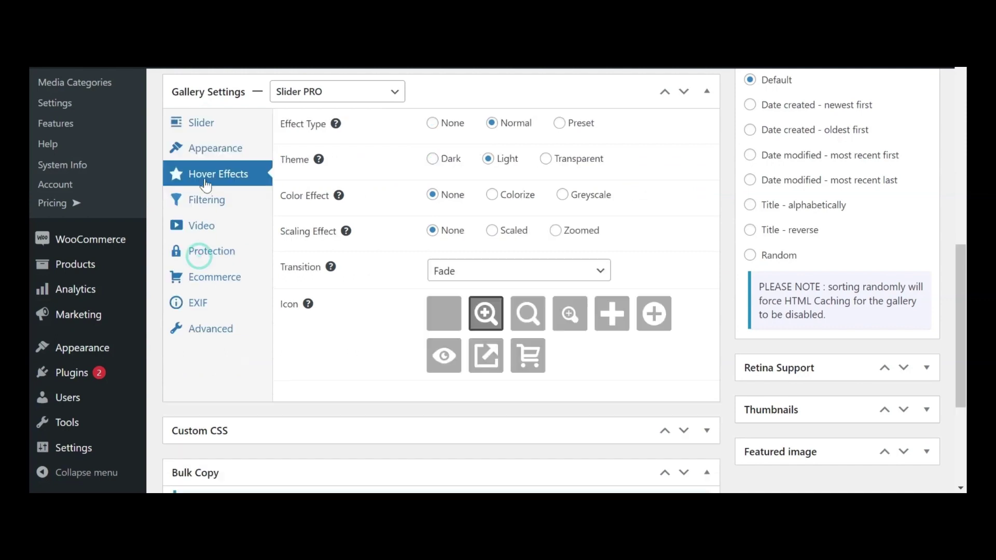
pyautogui.click(206, 151)
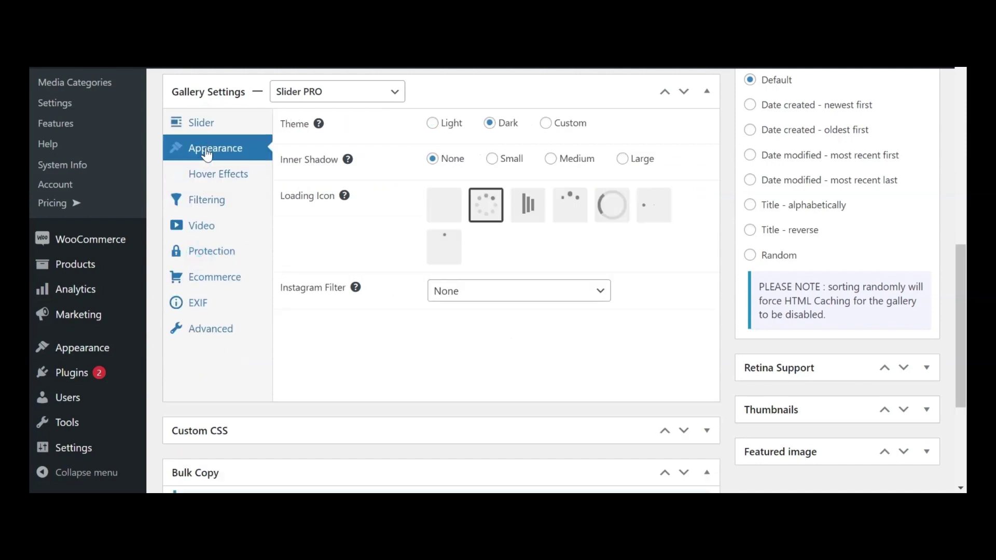
pyautogui.click(203, 231)
pyautogui.click(222, 126)
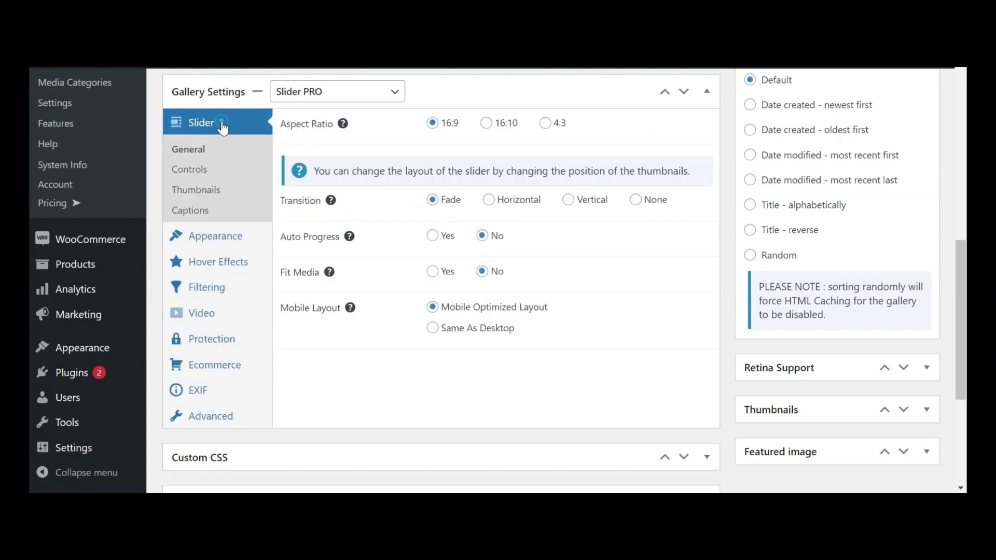
pyautogui.click(310, 94)
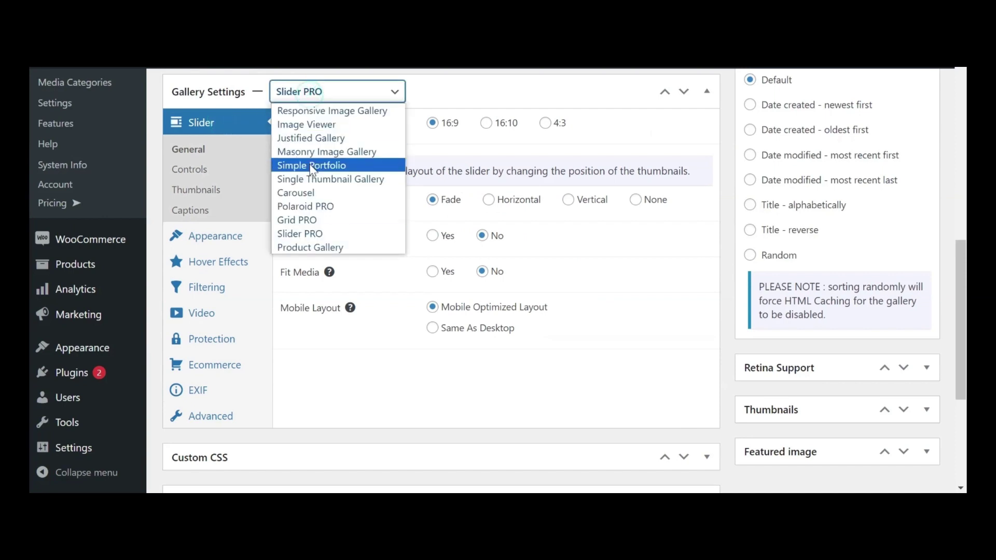
# Try Masonry Image Gallery with 6, 4 and 3 columns, then fixed width
pyautogui.click(311, 151)
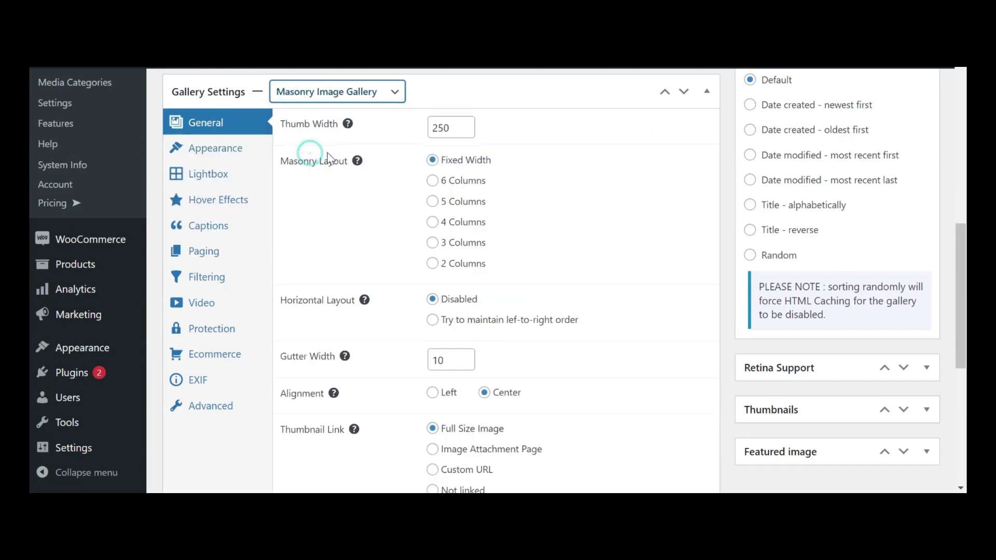
pyautogui.click(432, 181)
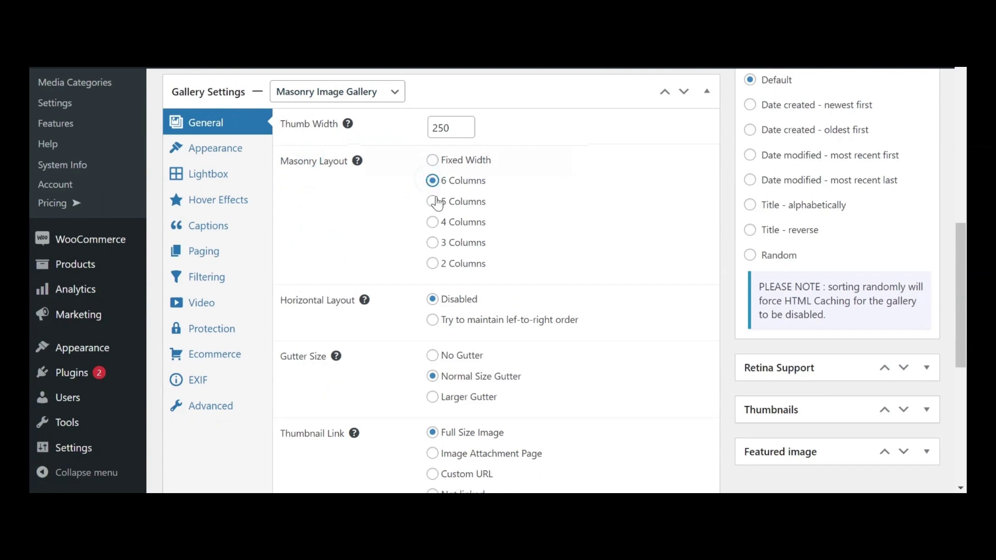
pyautogui.click(432, 201)
pyautogui.click(432, 222)
pyautogui.click(432, 242)
pyautogui.click(432, 160)
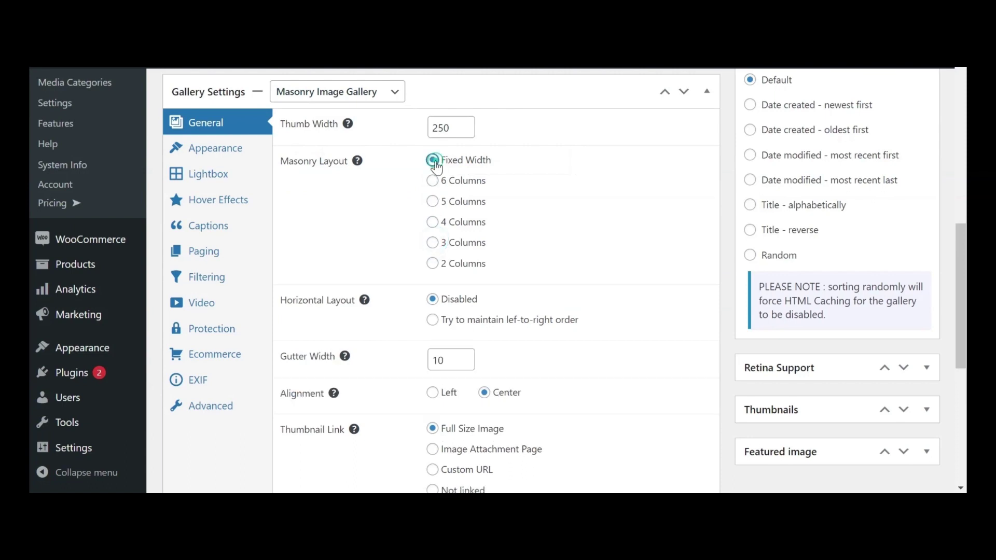
# Switch the template back to Slider PRO and show its caption settings
pyautogui.click(350, 98)
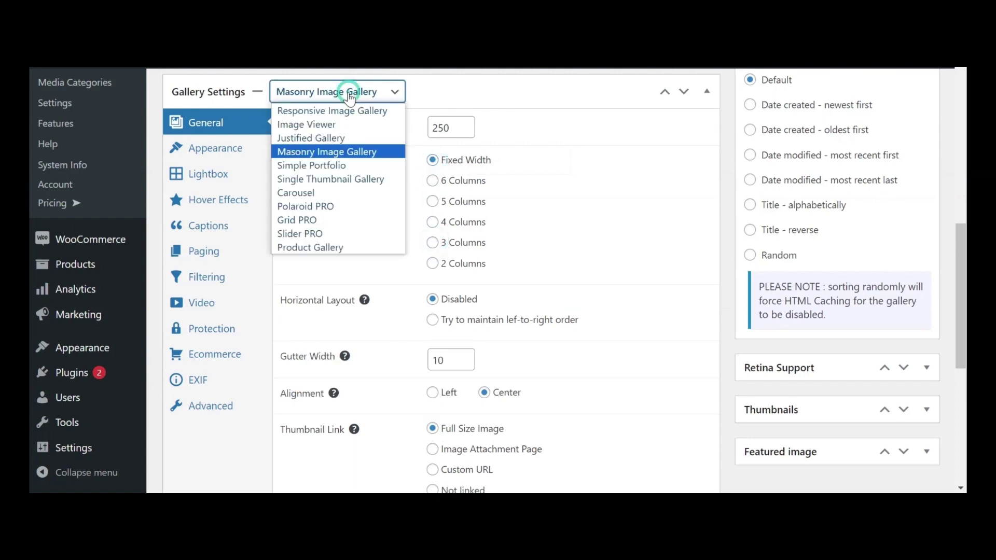
pyautogui.click(300, 234)
pyautogui.click(190, 212)
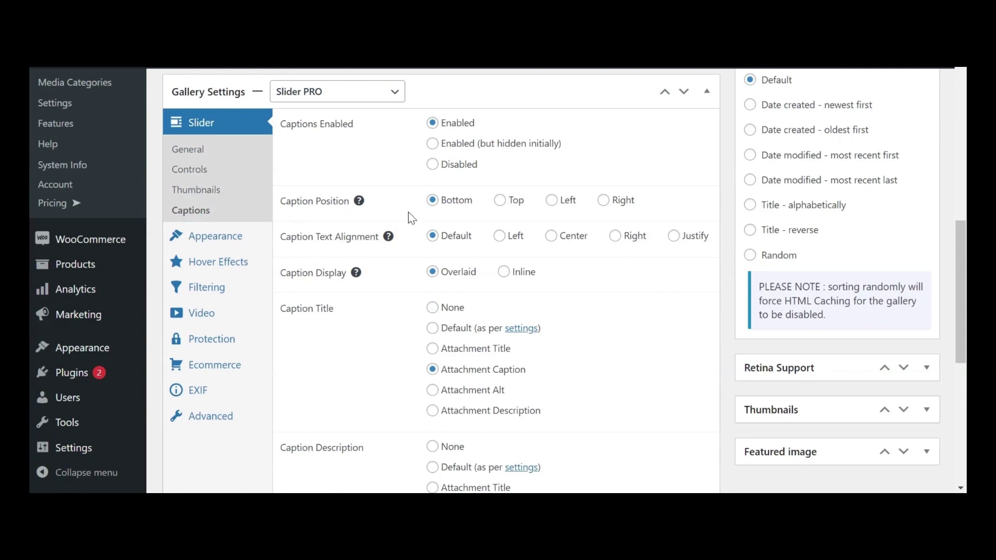
# Review Filtering and Protection, keep Use Original Images instead of watermarks, and check the Appearance theme
pyautogui.scroll(-2, 407, 263)
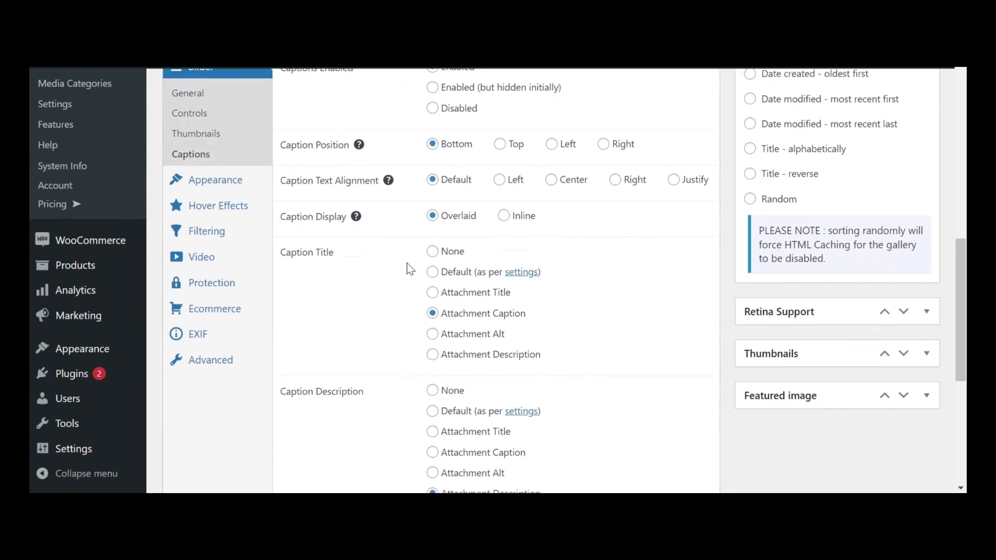
pyautogui.scroll(-1, 401, 338)
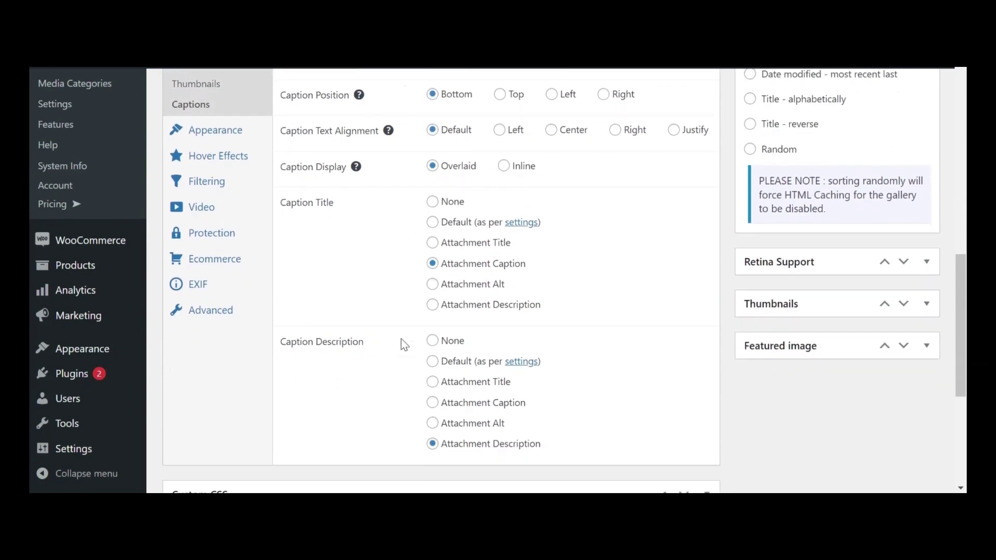
pyautogui.scroll(3, 400, 338)
pyautogui.scroll(1, 400, 338)
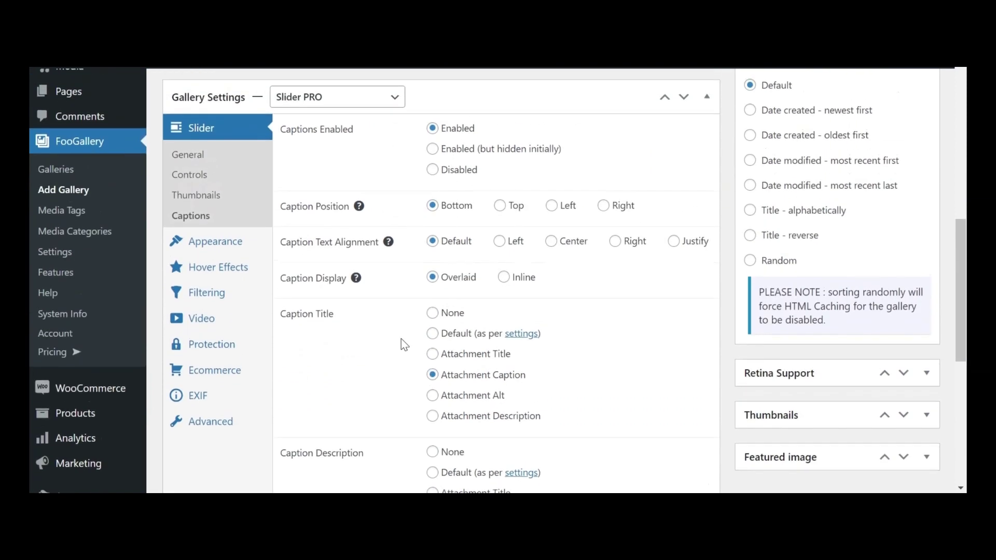
pyautogui.click(232, 300)
pyautogui.click(219, 306)
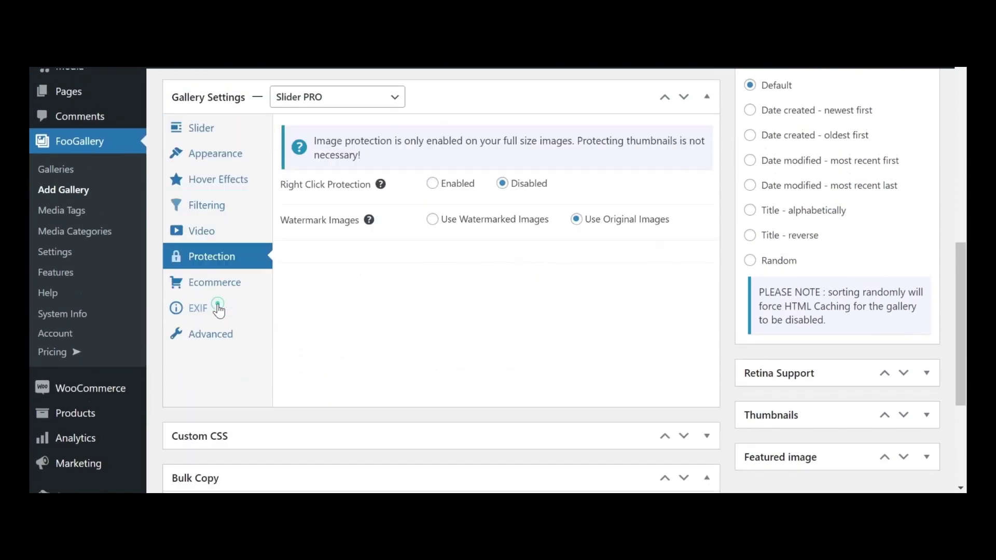
pyautogui.click(433, 222)
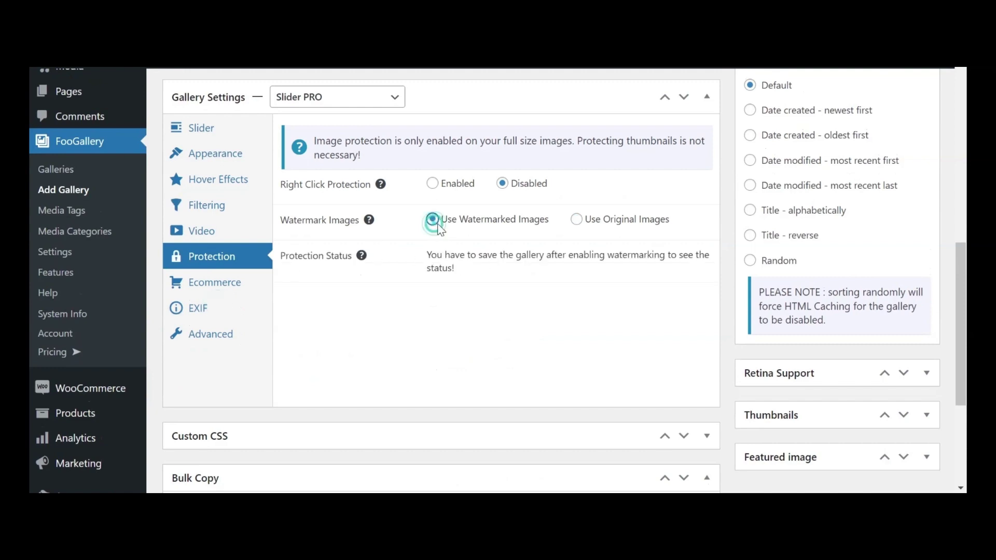
pyautogui.click(576, 222)
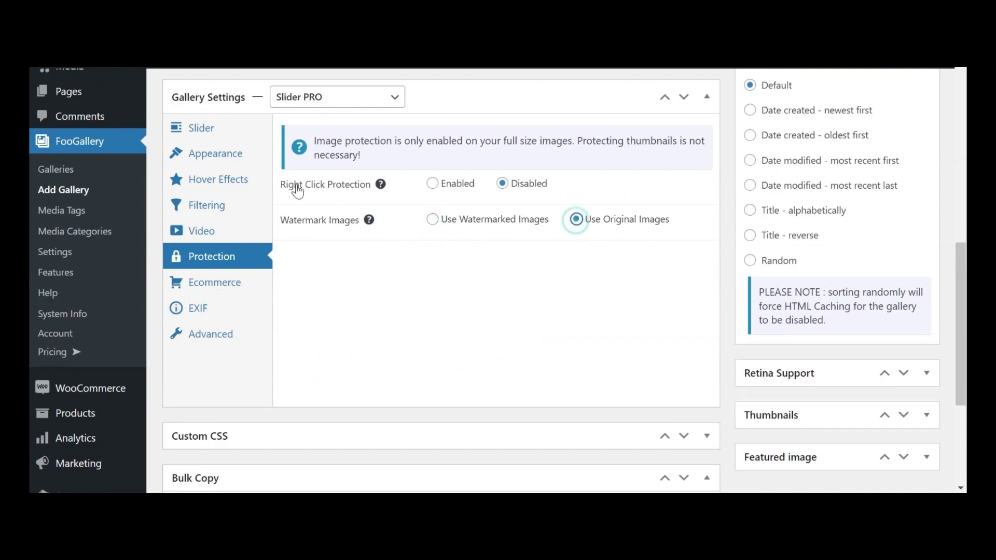
pyautogui.click(258, 156)
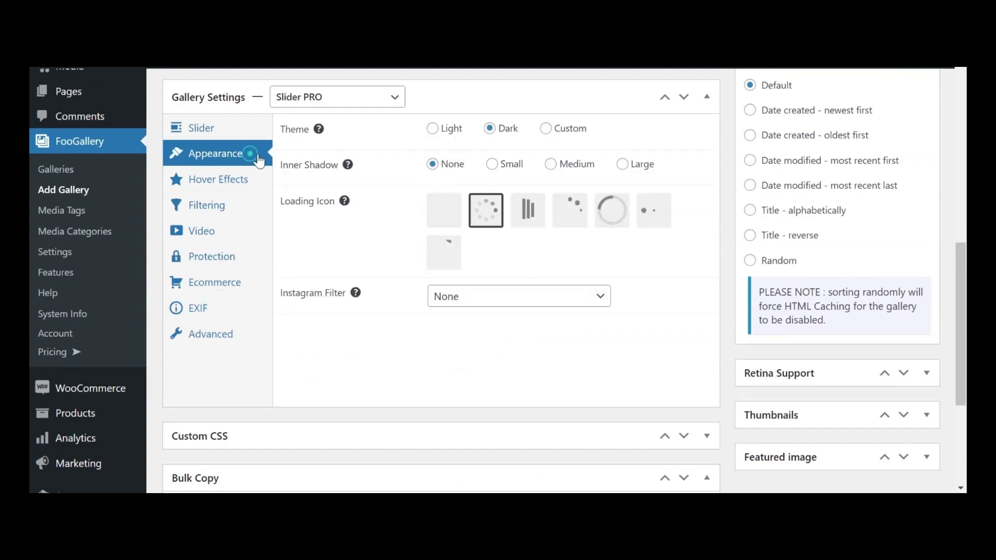
pyautogui.click(432, 129)
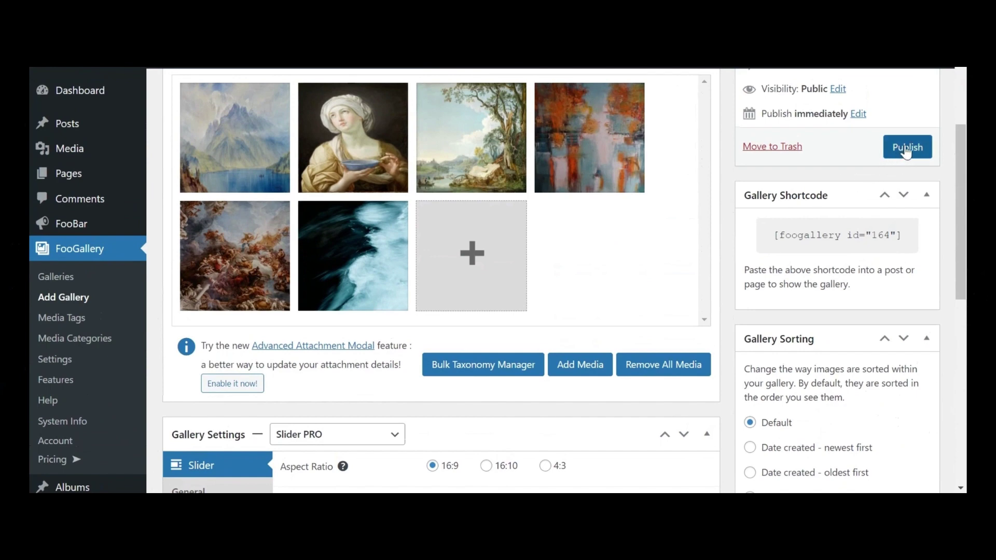
# Publish the 'Setting up a gallery in Gutenberg using FooGallery' gallery
pyautogui.click(906, 151)
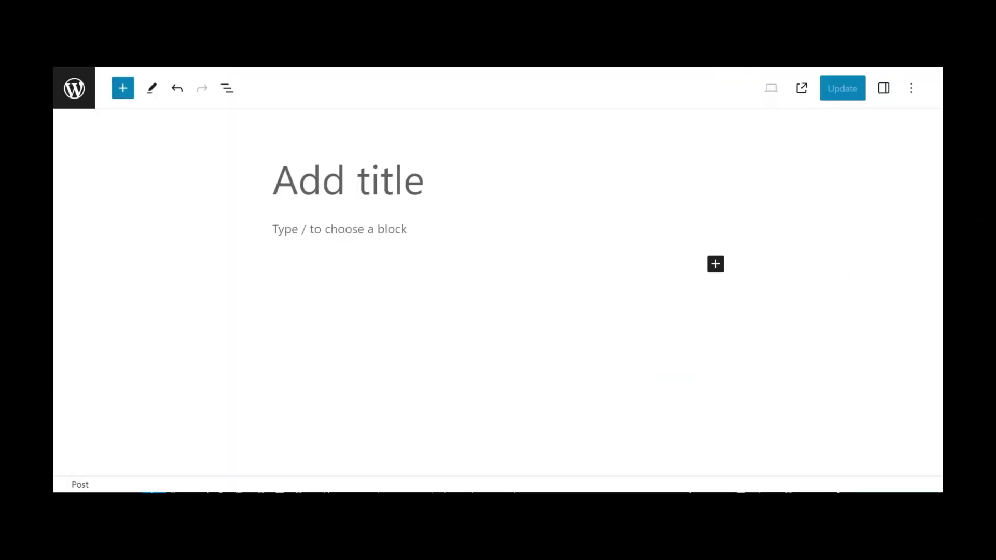
# Add a FooGallery block holding the 'Setting up a gallery in Gutenberg using FooGallery' gallery
pyautogui.click(427, 223)
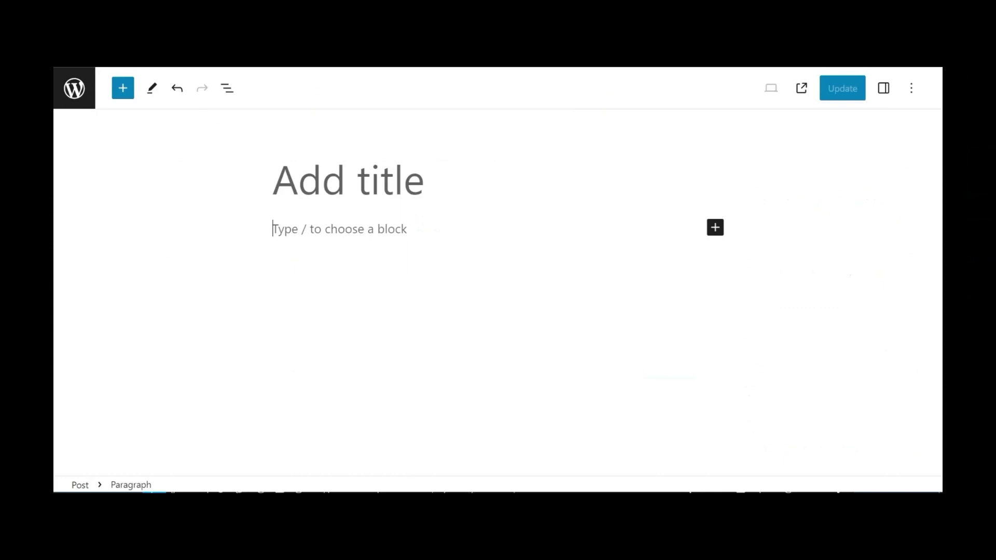
pyautogui.click(716, 229)
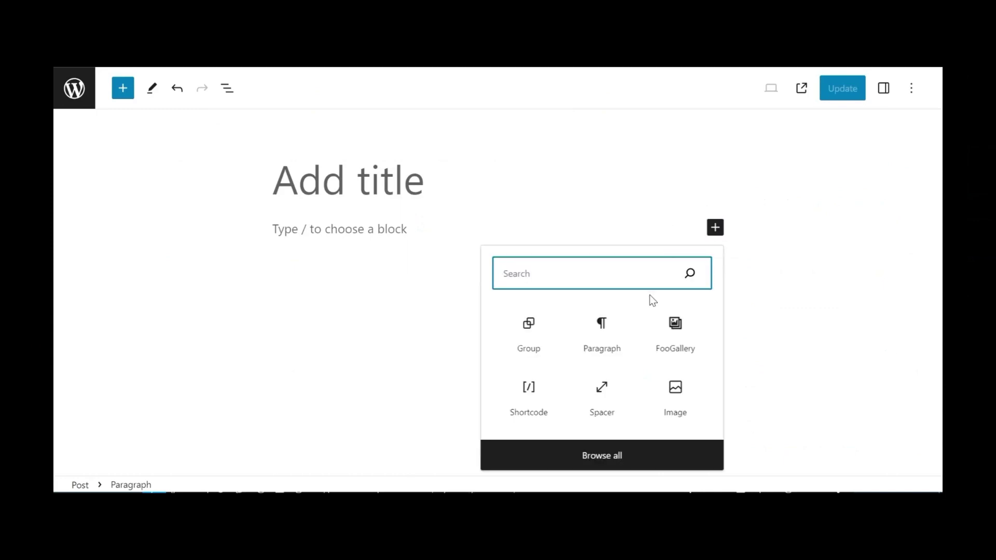
pyautogui.click(680, 326)
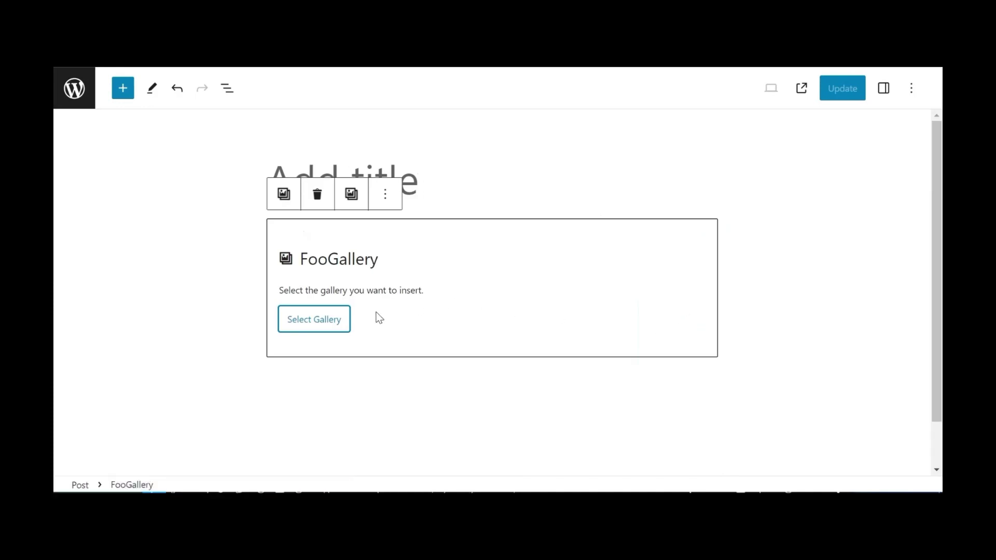
pyautogui.click(321, 322)
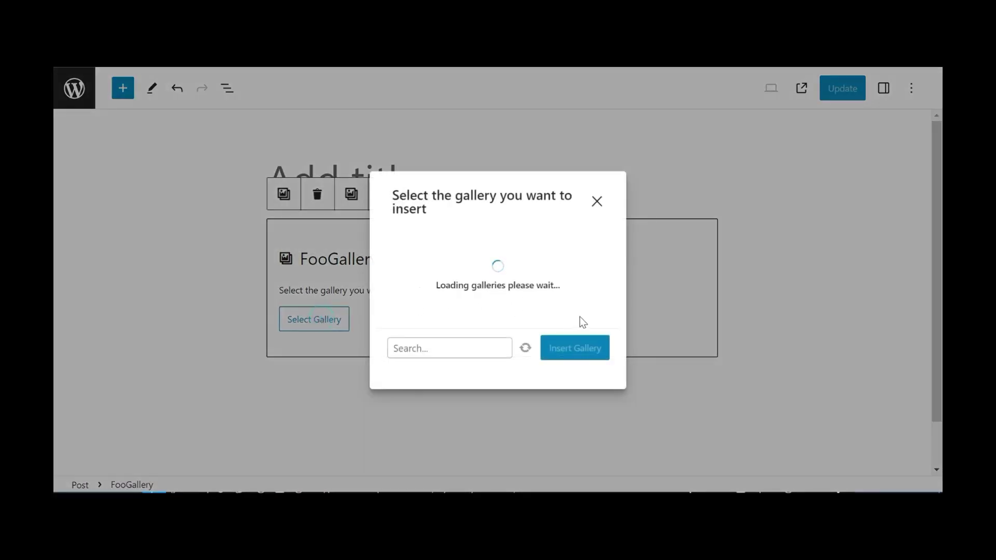
pyautogui.click(543, 296)
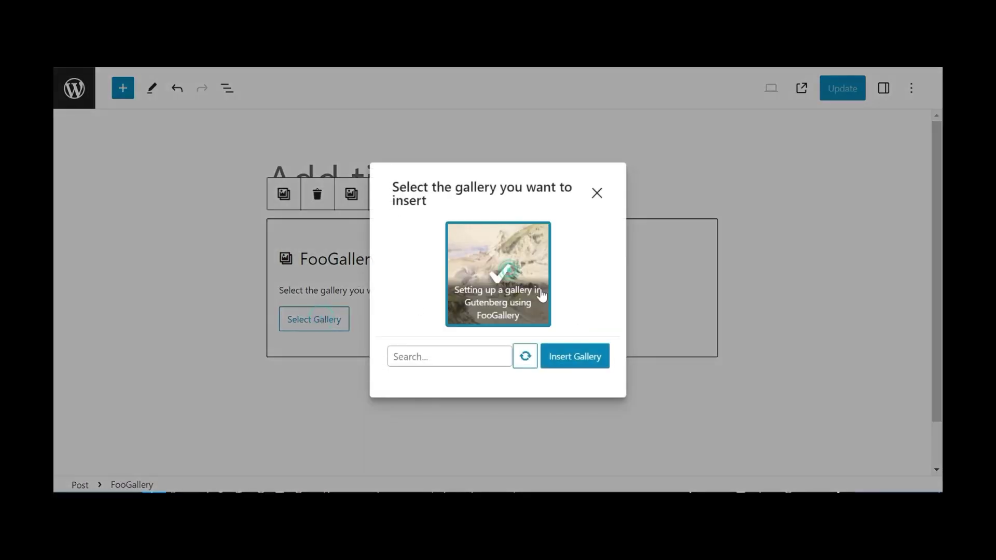
pyautogui.click(587, 352)
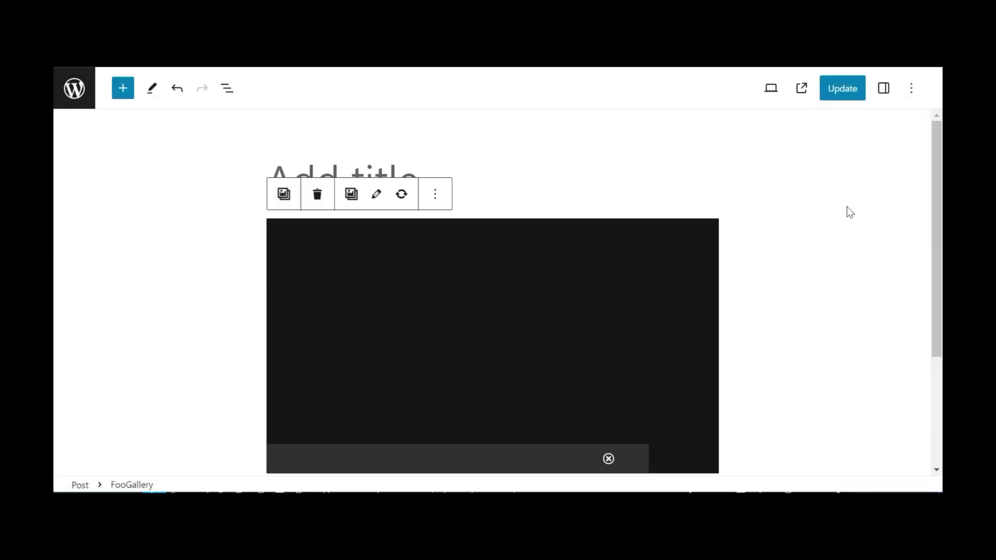
# Update the post and view the published page with the art slider
pyautogui.click(850, 89)
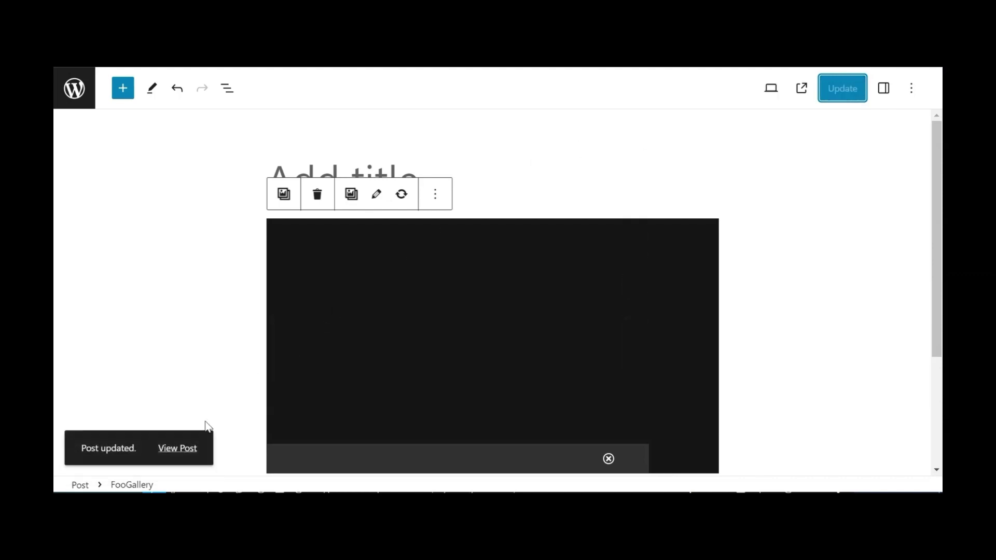
pyautogui.click(177, 450)
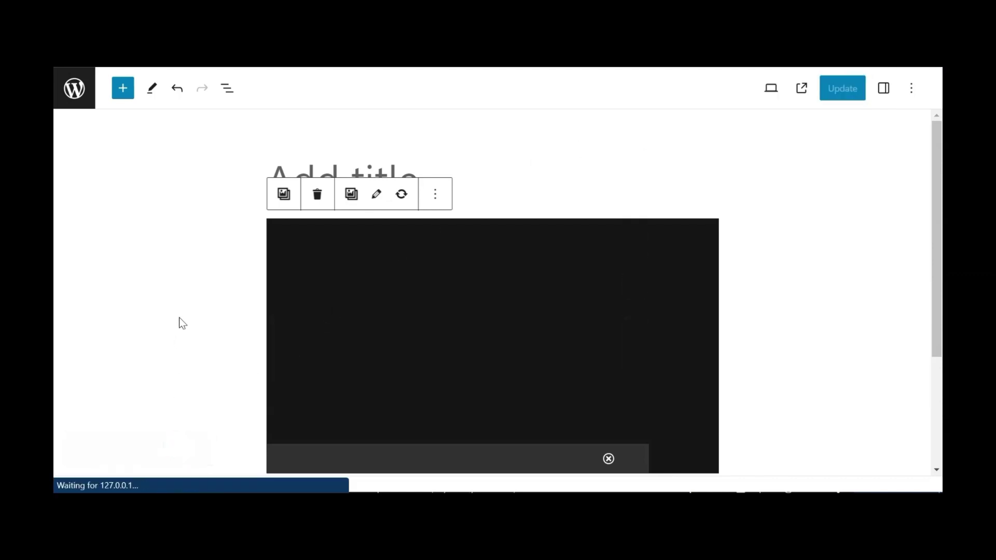